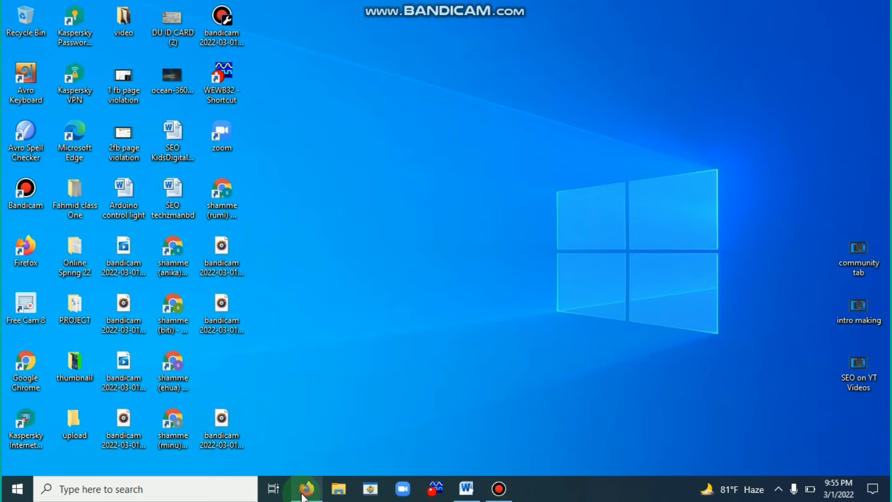
# Switch to Firefox and replace the open YouTube page with a blank new tab
pyautogui.click(303, 497)
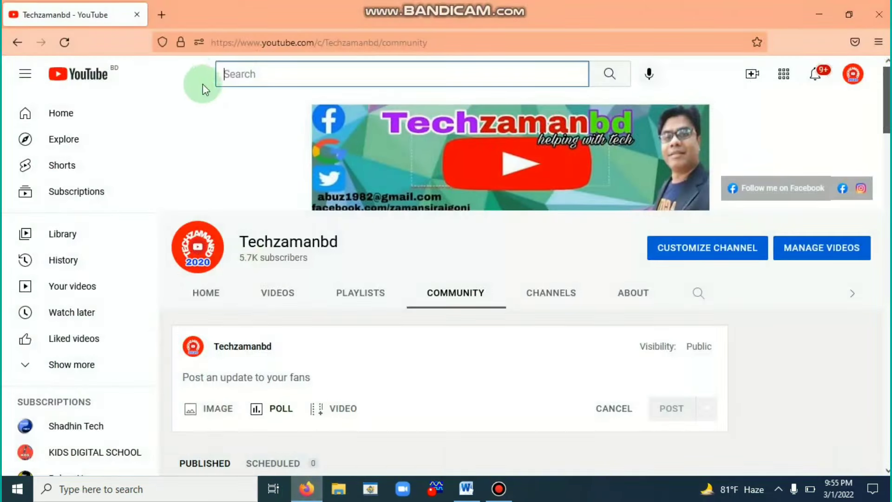
pyautogui.click(163, 15)
pyautogui.click(138, 14)
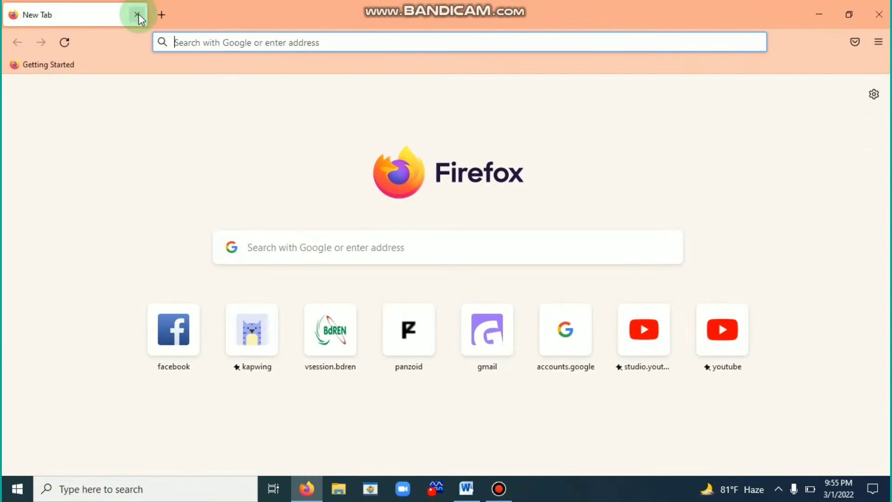
# Search the web for "download bandicam screen recorder windows 64bit"
pyautogui.click(345, 253)
pyautogui.click(345, 247)
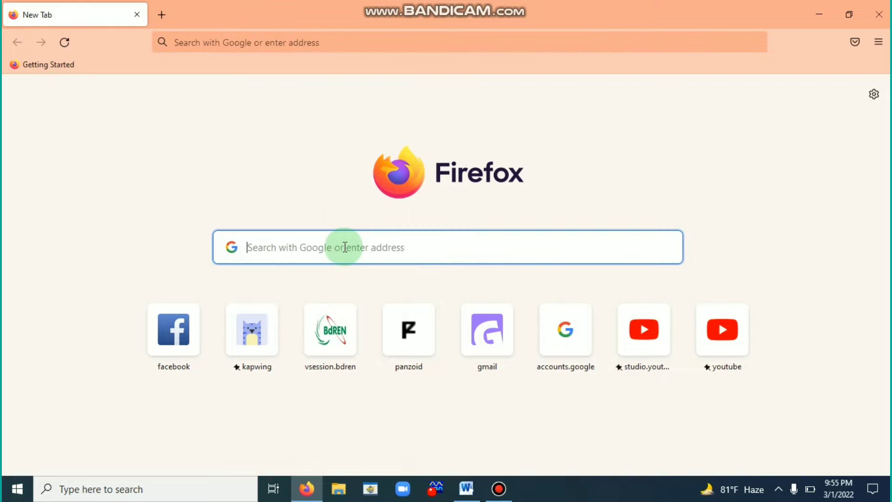
pyautogui.write('down')
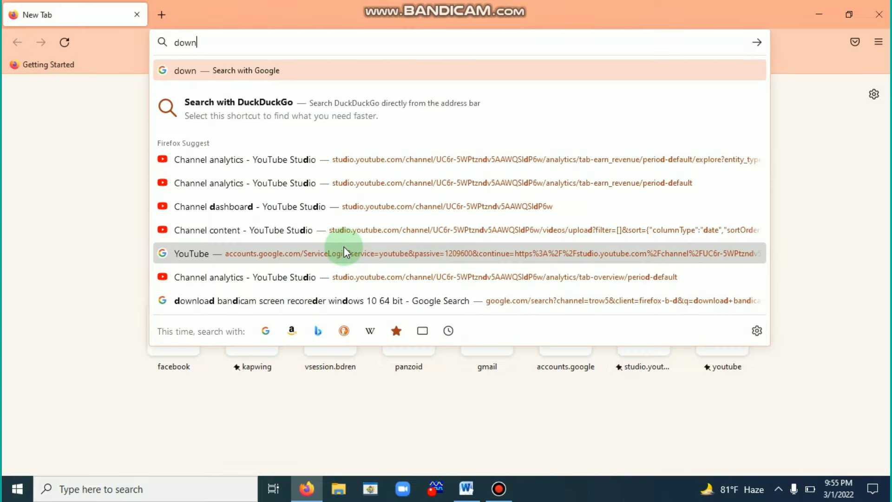
pyautogui.write('load ban')
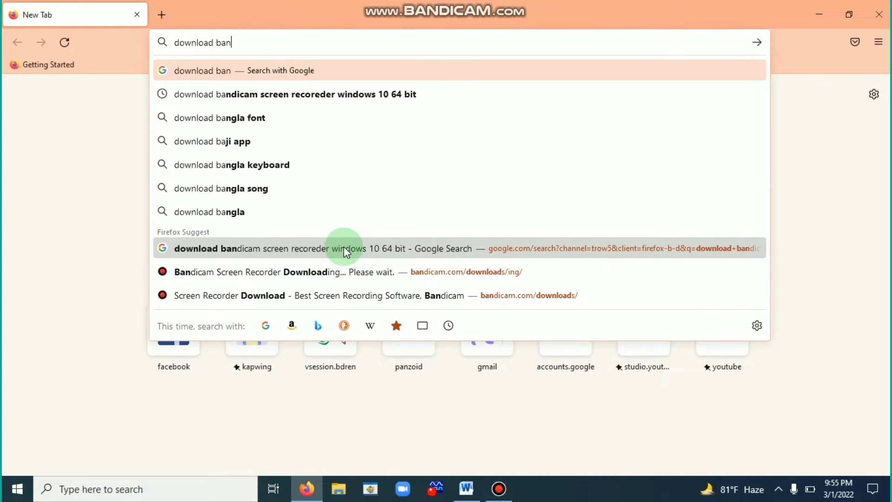
pyautogui.write('dicam')
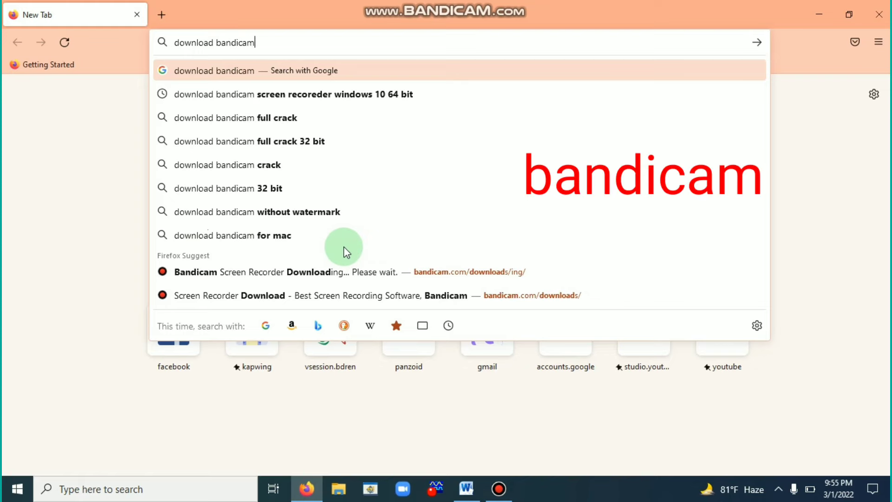
pyautogui.write(' sc')
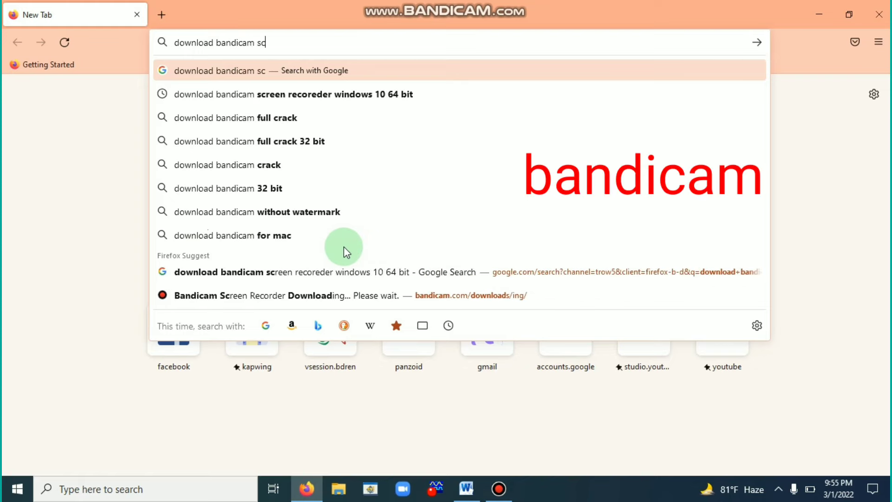
pyautogui.write('reen recorder')
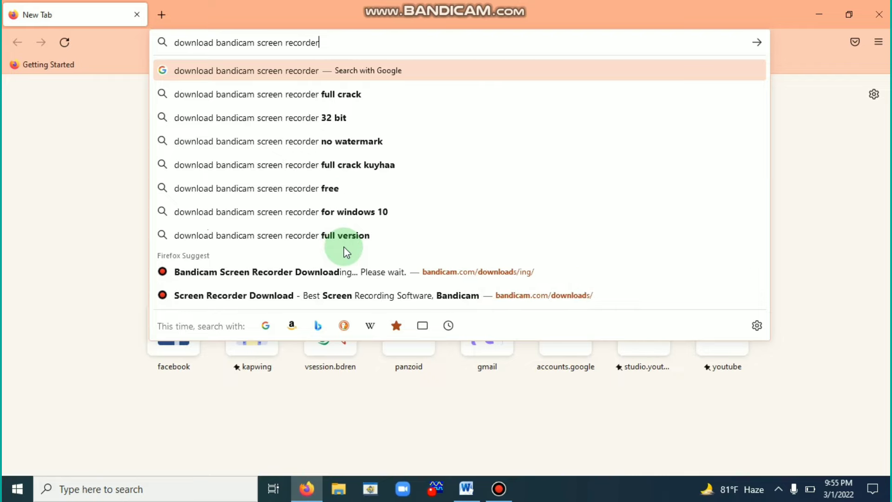
pyautogui.write(' wind')
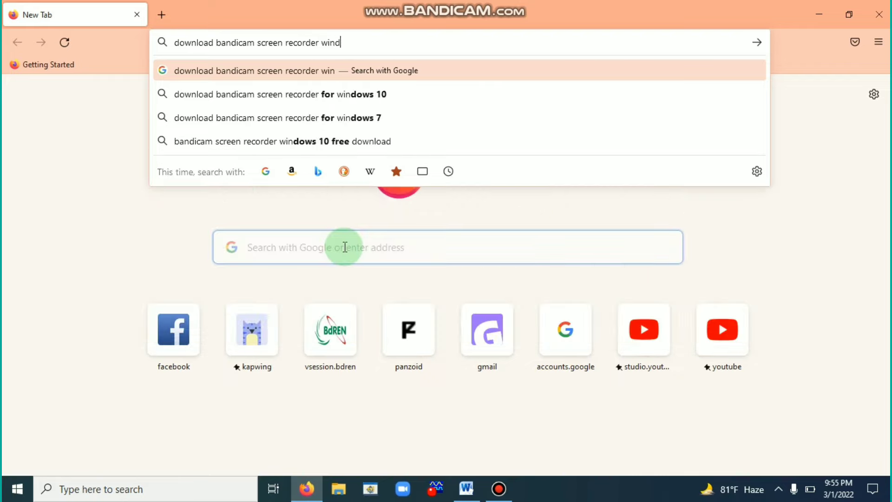
pyautogui.write('ow')
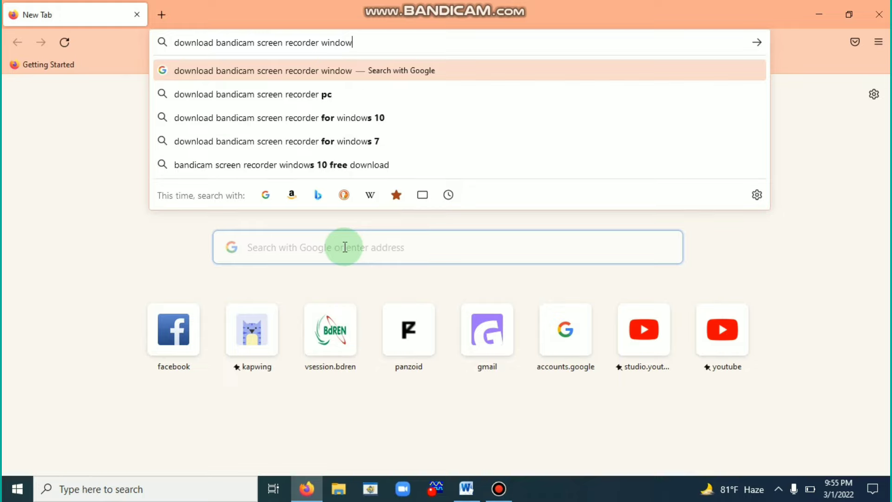
pyautogui.write('s 32')
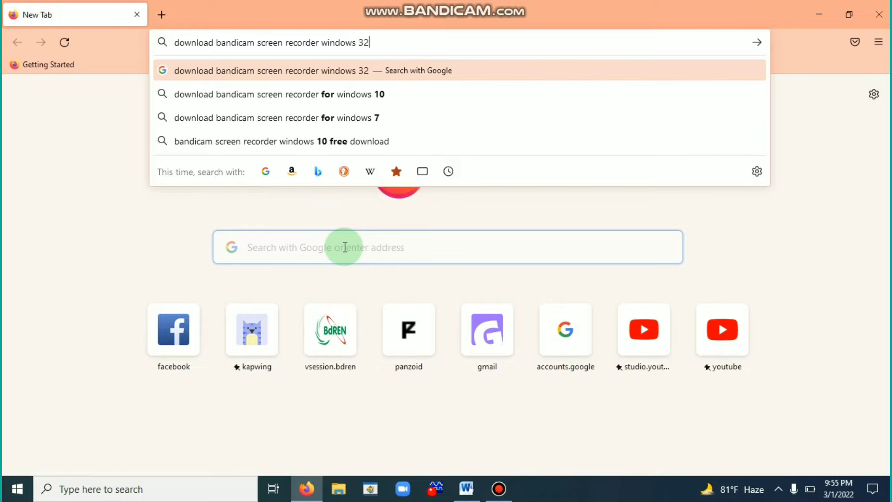
pyautogui.write('bit')
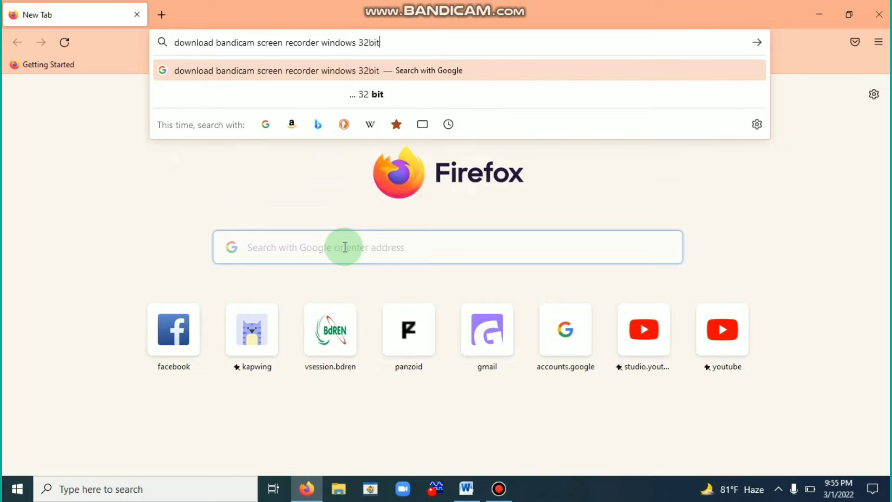
pyautogui.press('BackSpace')
pyautogui.press('BackSpace')
pyautogui.press('BackSpace')
pyautogui.press('BackSpace')
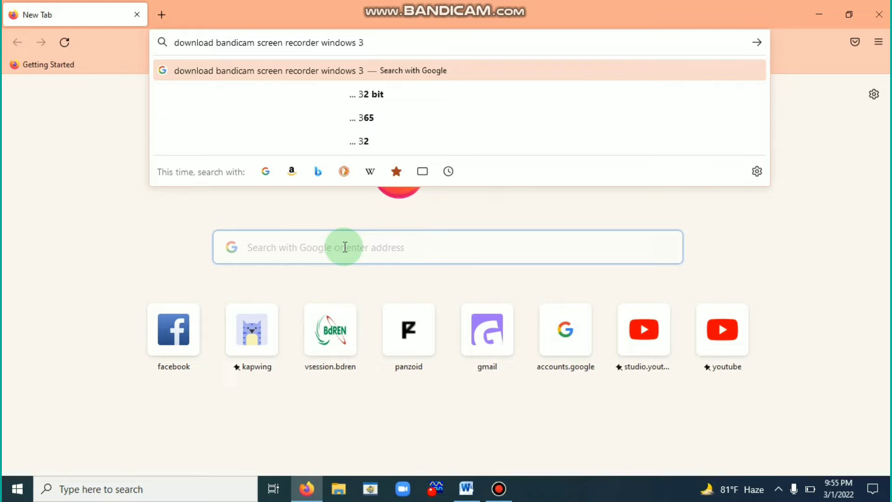
pyautogui.write('64')
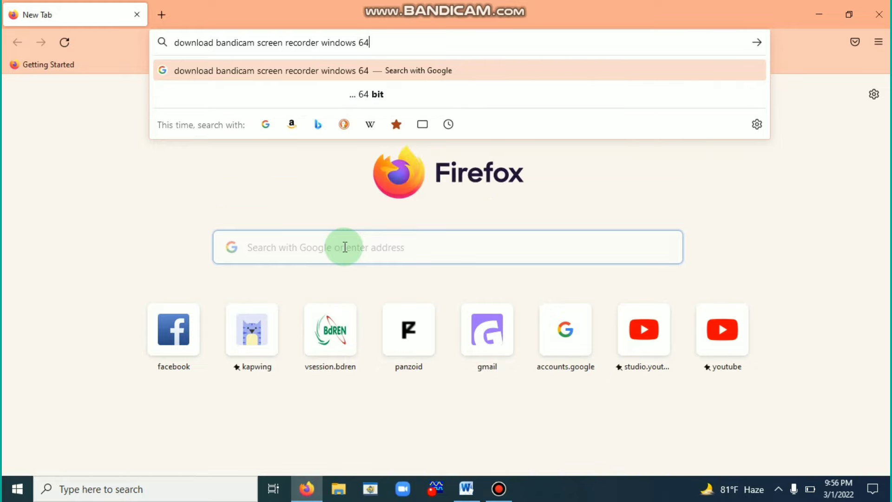
pyautogui.write('bit')
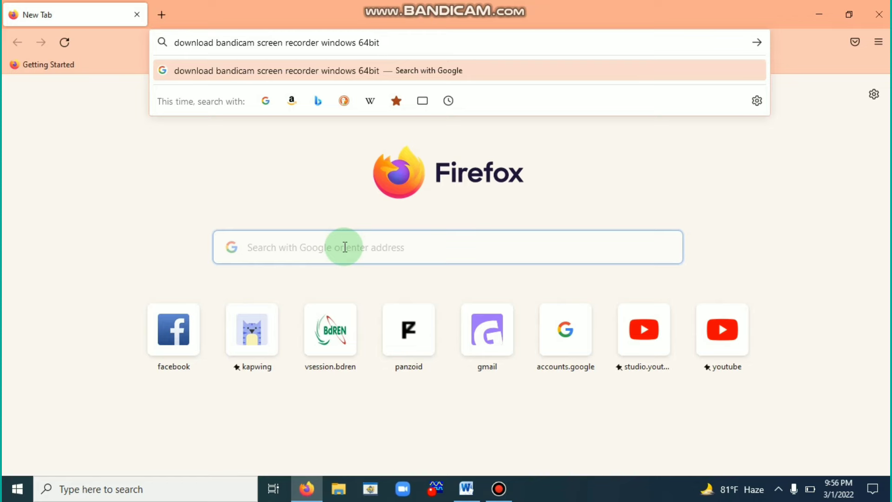
pyautogui.press('Return')
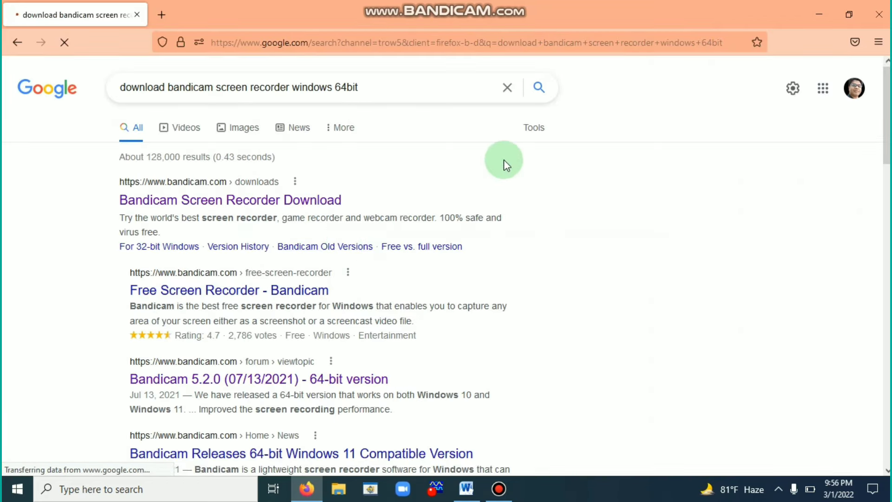
# Open the Bandicam Screen Recorder Download page from the search results and minimize the browser after viewing it
pyautogui.click(157, 204)
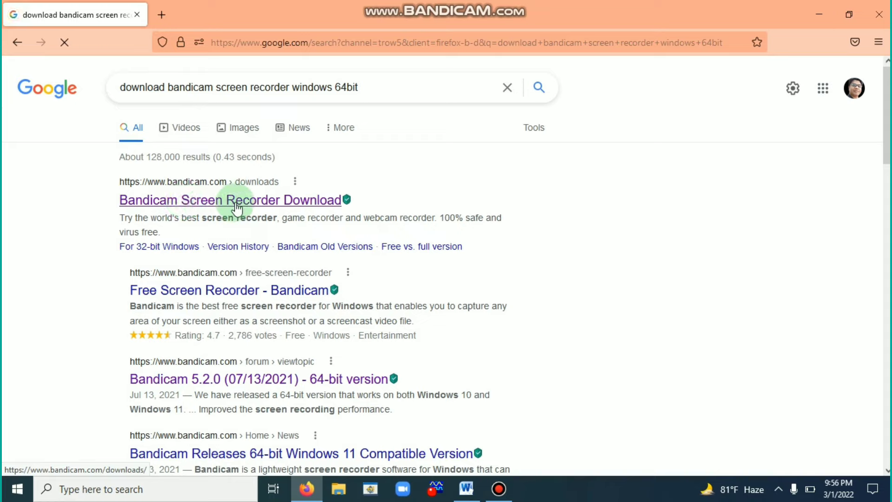
pyautogui.click(257, 204)
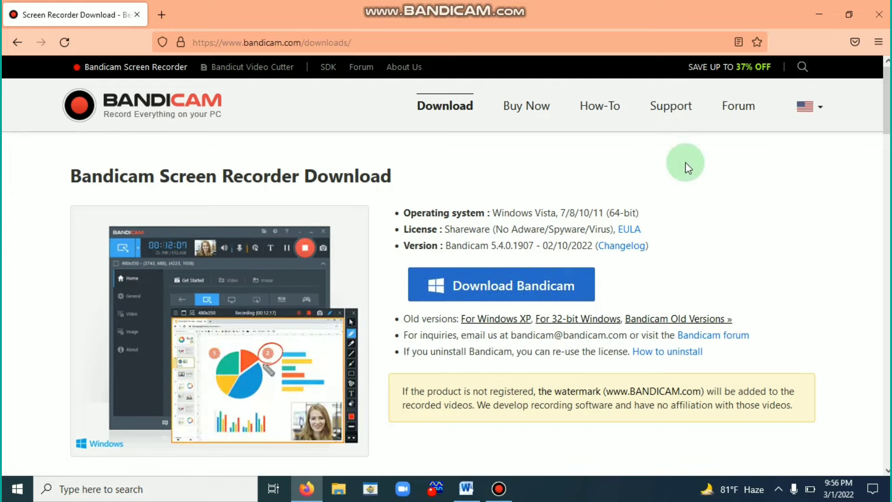
pyautogui.click(820, 15)
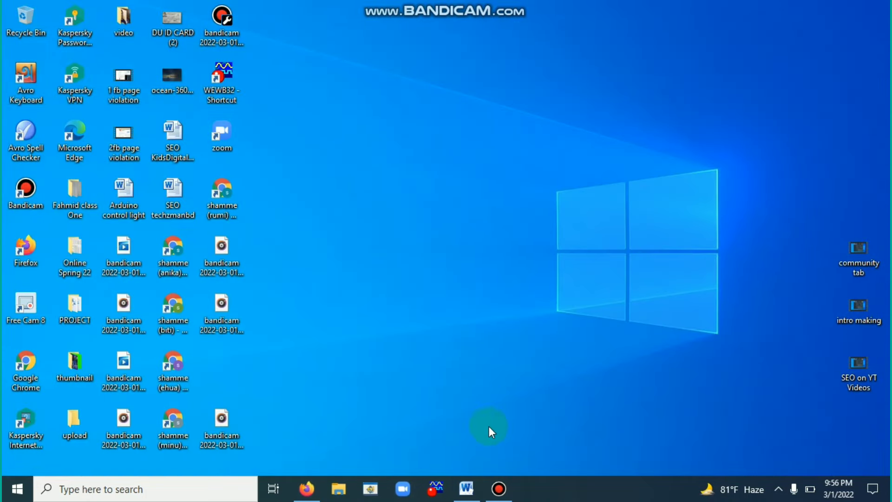
# Switch to Bandicam and review its video, general and image capture settings
pyautogui.click(500, 489)
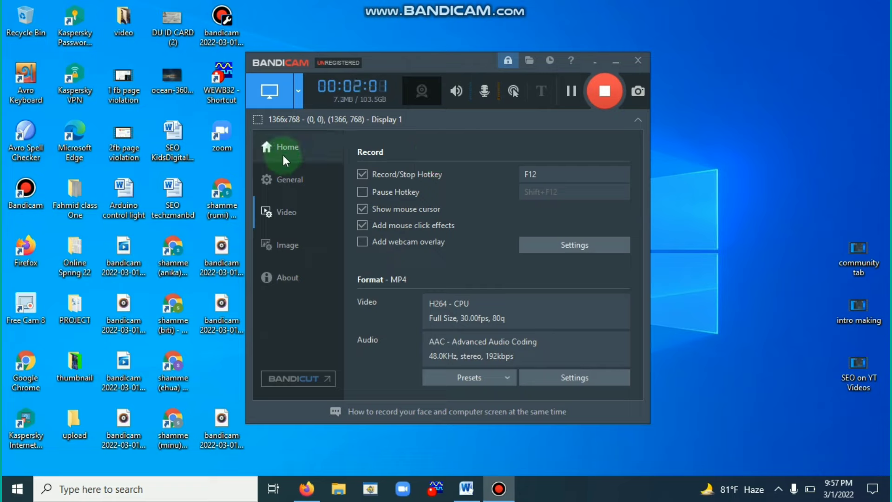
pyautogui.click(284, 180)
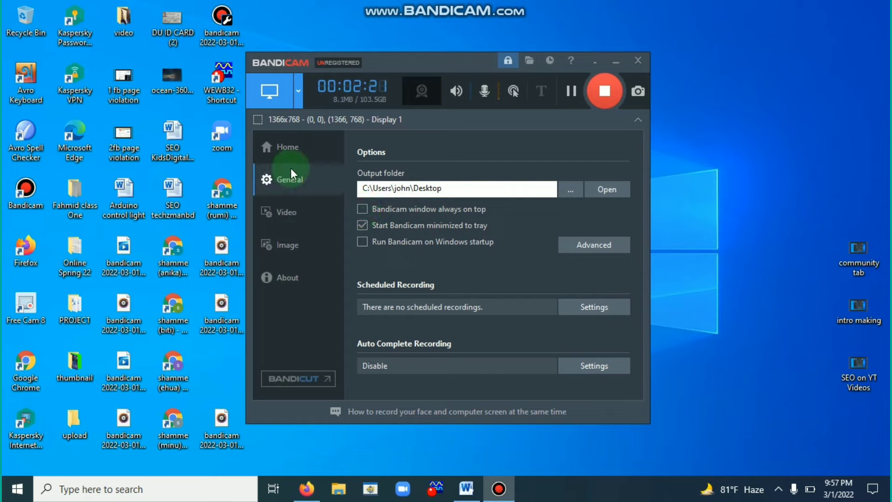
pyautogui.click(293, 250)
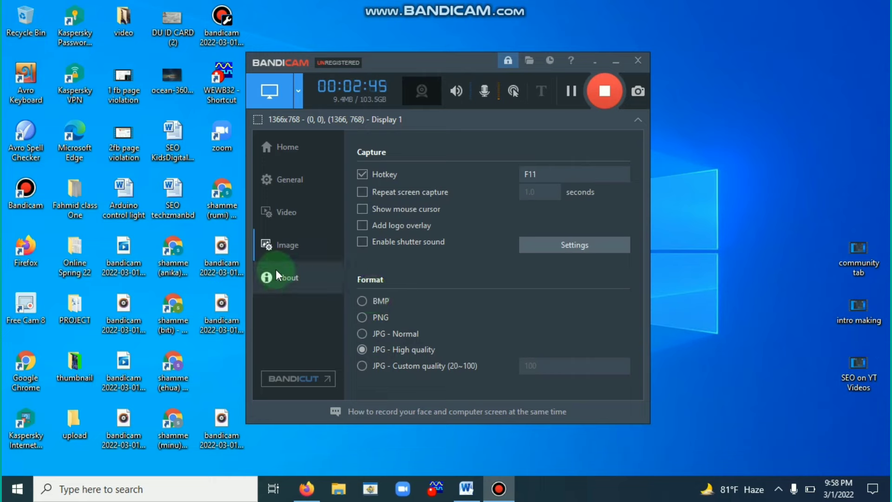
# Enable the webcam overlay in the video recording settings and save the change
pyautogui.click(286, 223)
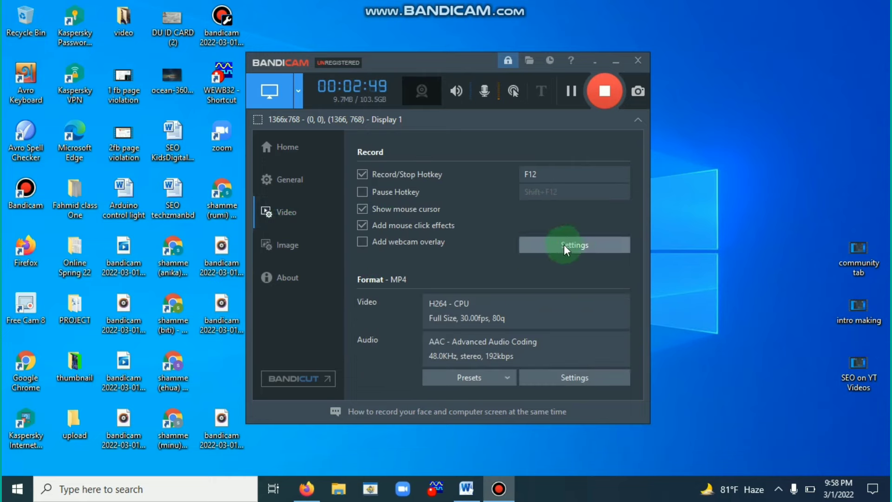
pyautogui.click(579, 248)
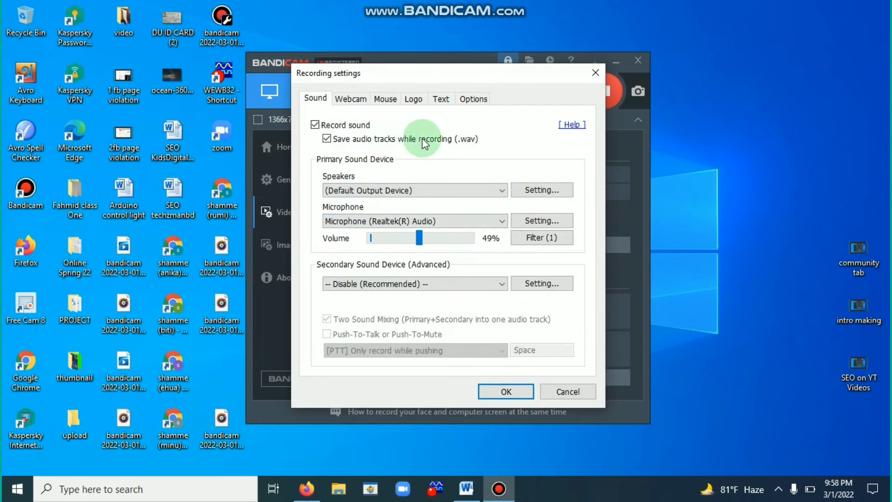
pyautogui.click(350, 103)
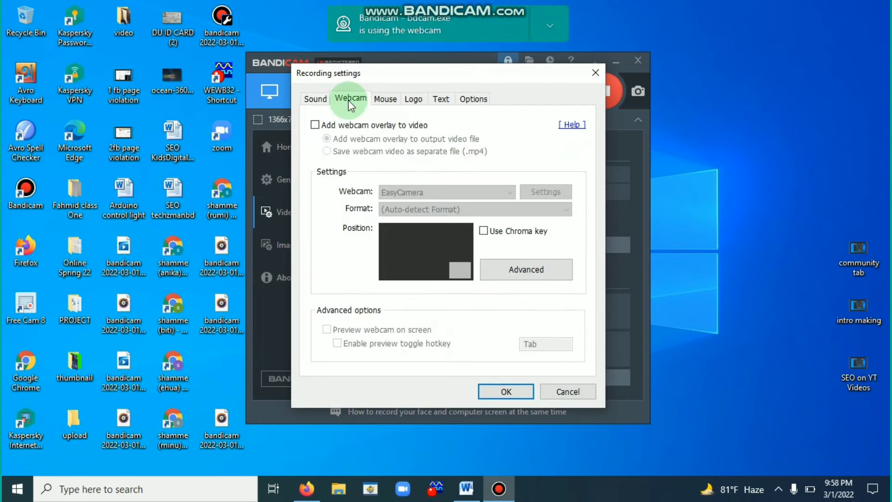
pyautogui.click(315, 125)
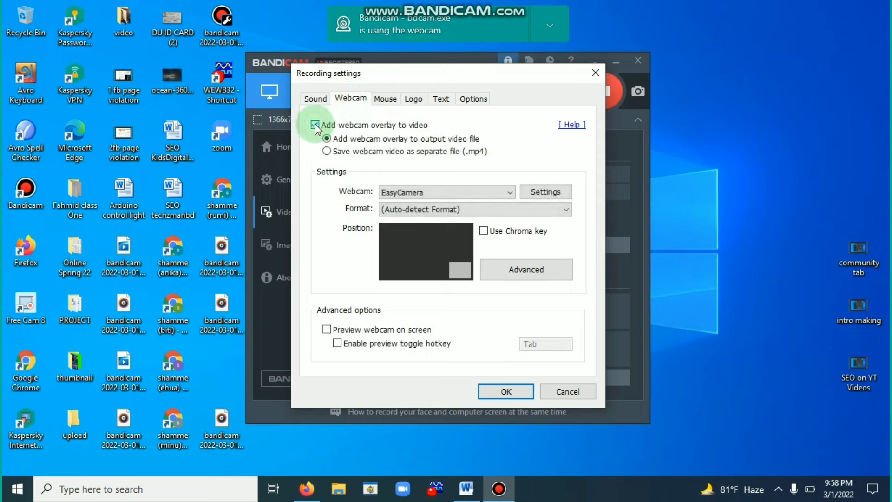
pyautogui.click(498, 392)
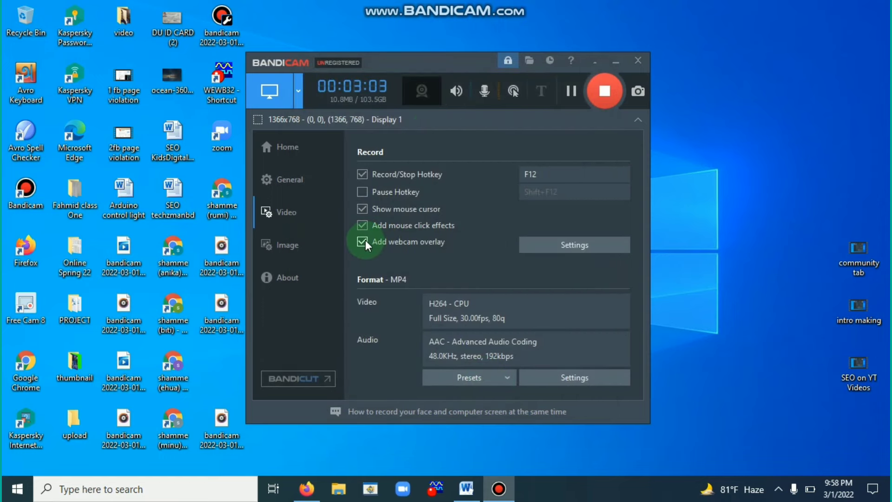
# Disable the webcam overlay, switch the mouse highlight effect off and on again, and save the recording settings
pyautogui.click(560, 249)
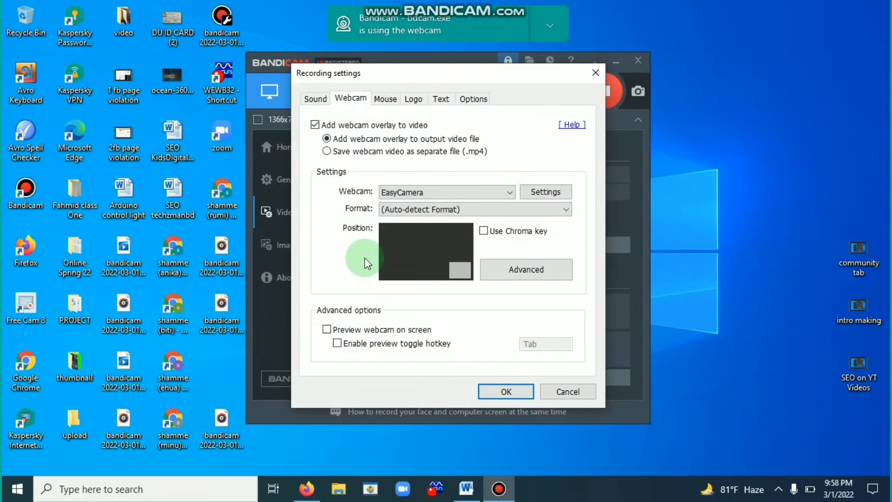
pyautogui.click(318, 128)
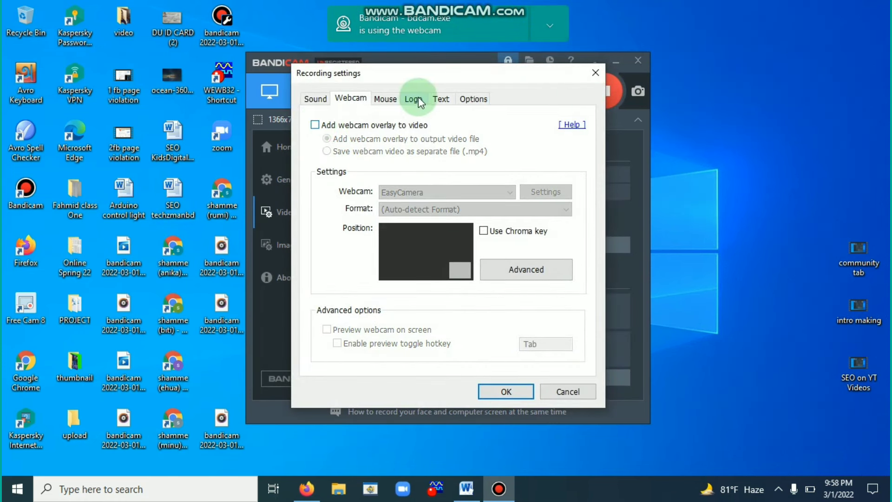
pyautogui.click(385, 99)
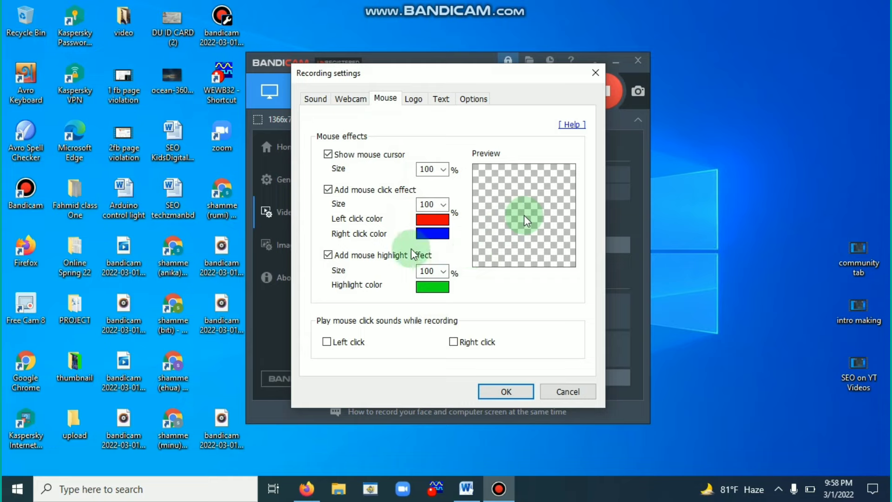
pyautogui.click(328, 256)
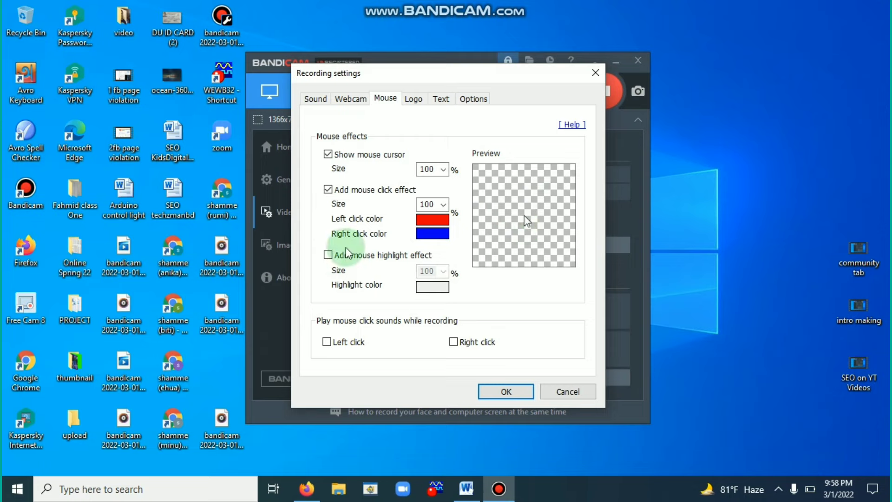
pyautogui.click(328, 256)
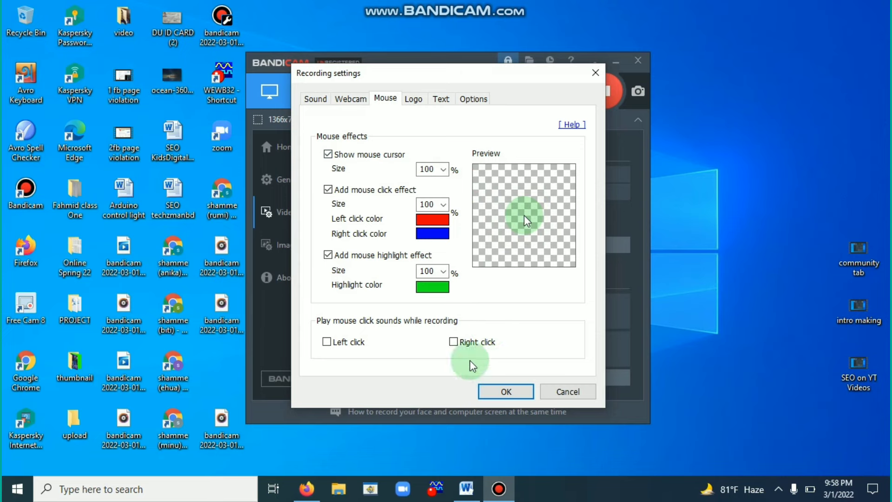
pyautogui.click(499, 392)
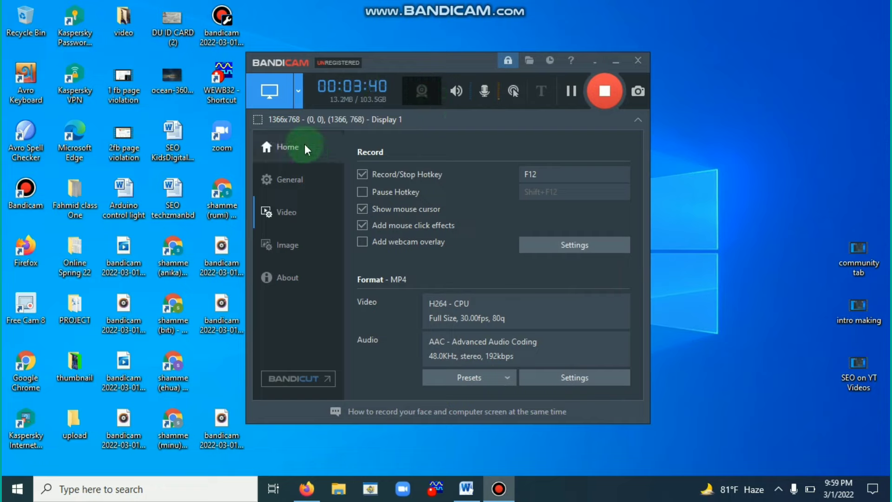
# Examine the available recording area modes, including the rectangle sizes and the fullscreen options, without choosing one
pyautogui.click(297, 93)
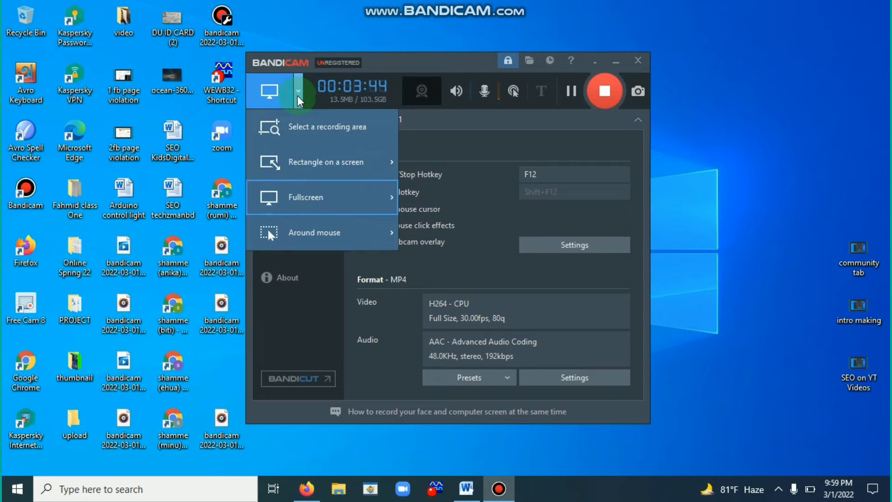
pyautogui.click(303, 154)
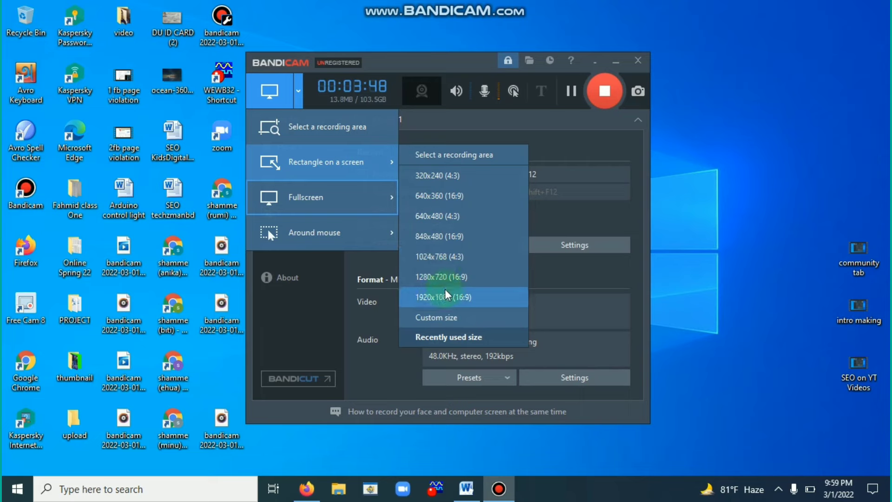
pyautogui.moveTo(379, 199)
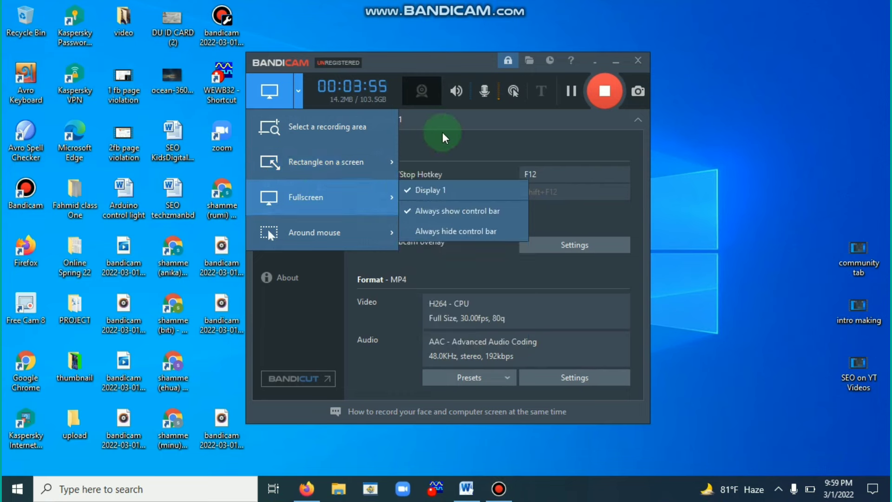
pyautogui.click(466, 127)
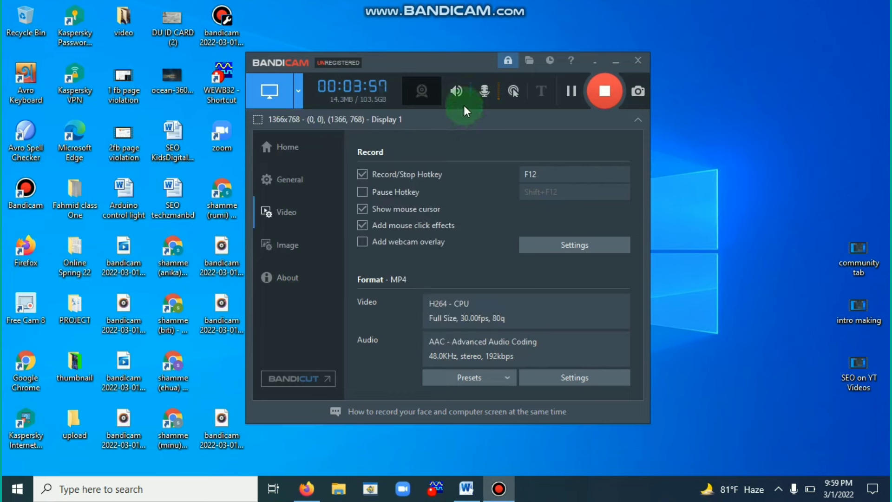